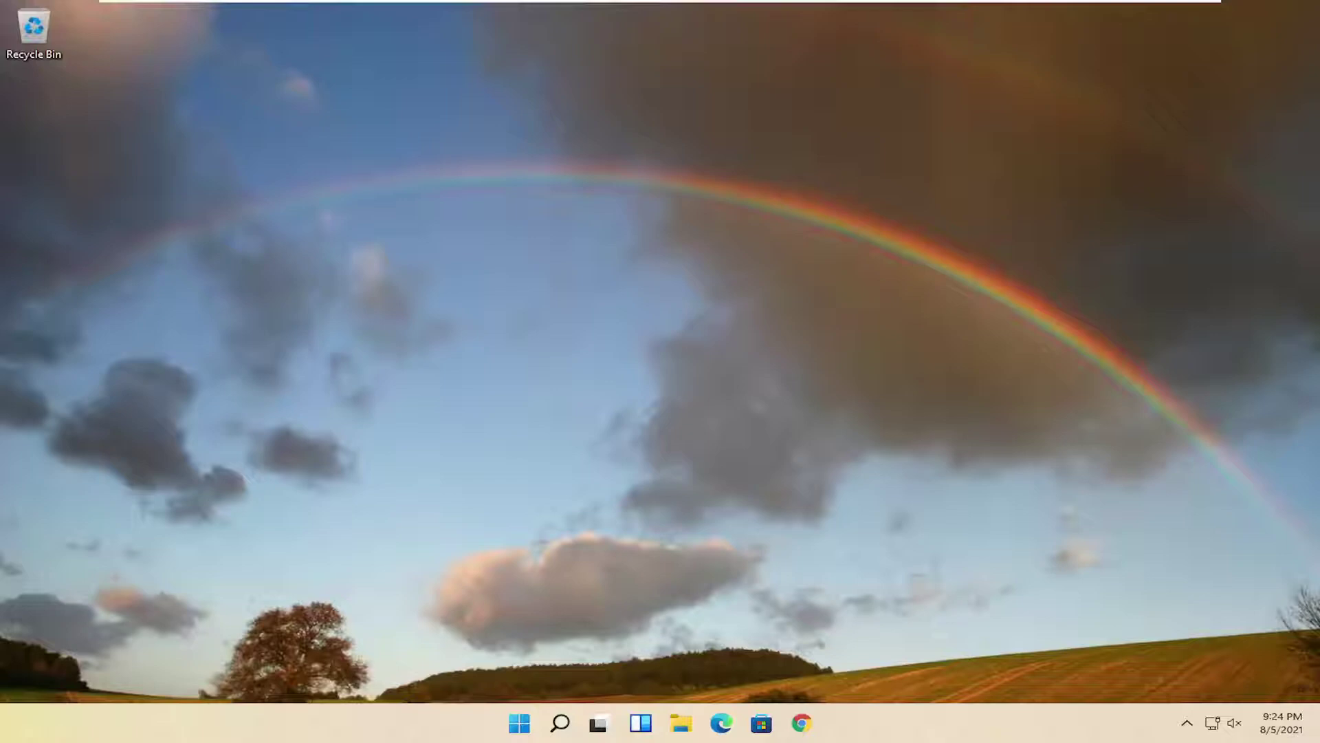
Search Windows for "device manager"
{"action": "left_click", "coordinate": [561, 723]}
{"action": "type", "text": "dev"}
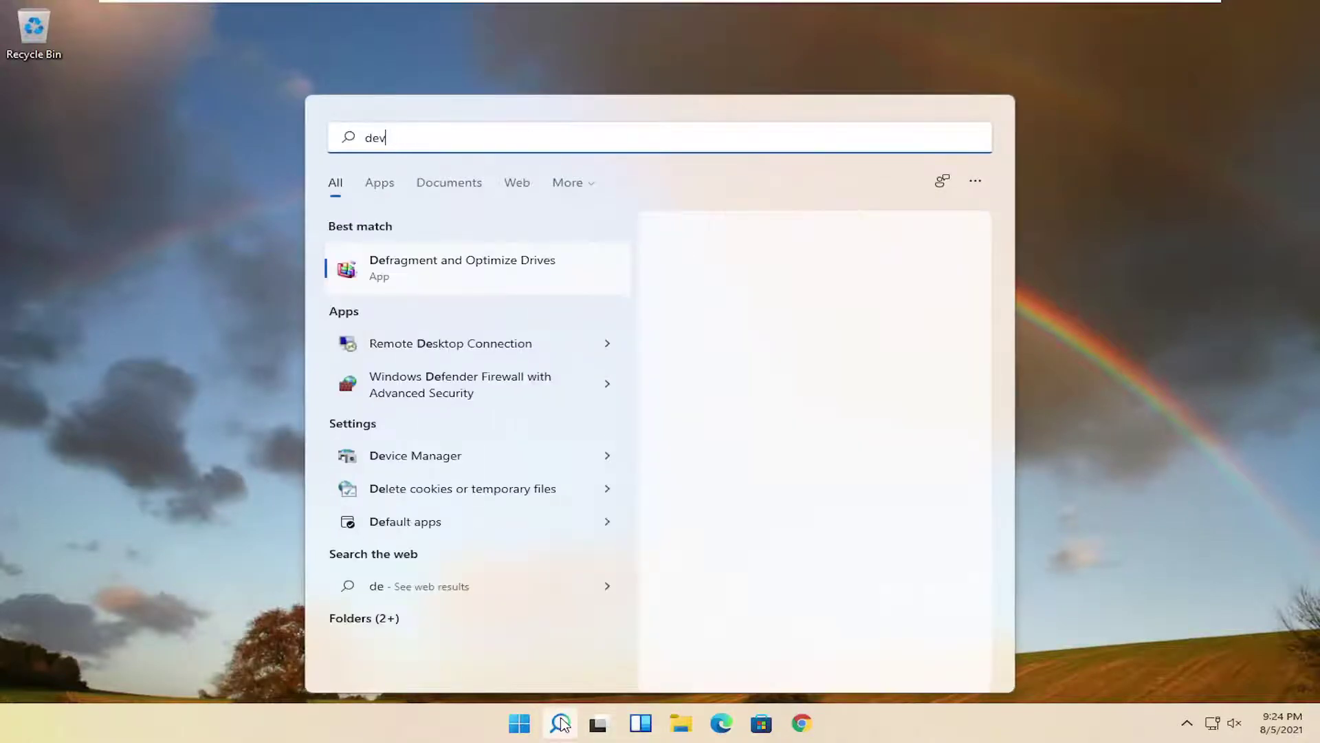
{"action": "type", "text": "ice manager"}
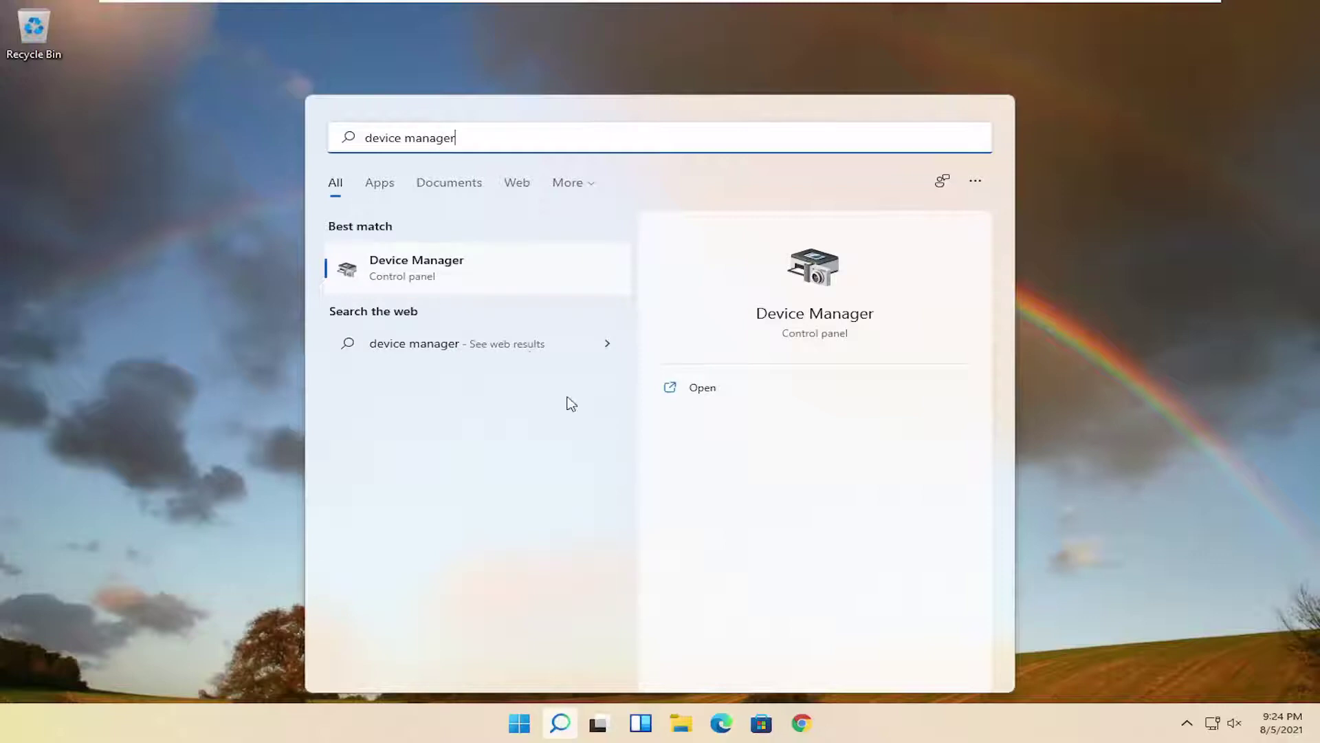
Open Device Manager, centre its window, and expand Universal Serial Bus controllers
{"action": "left_click", "coordinate": [405, 270]}
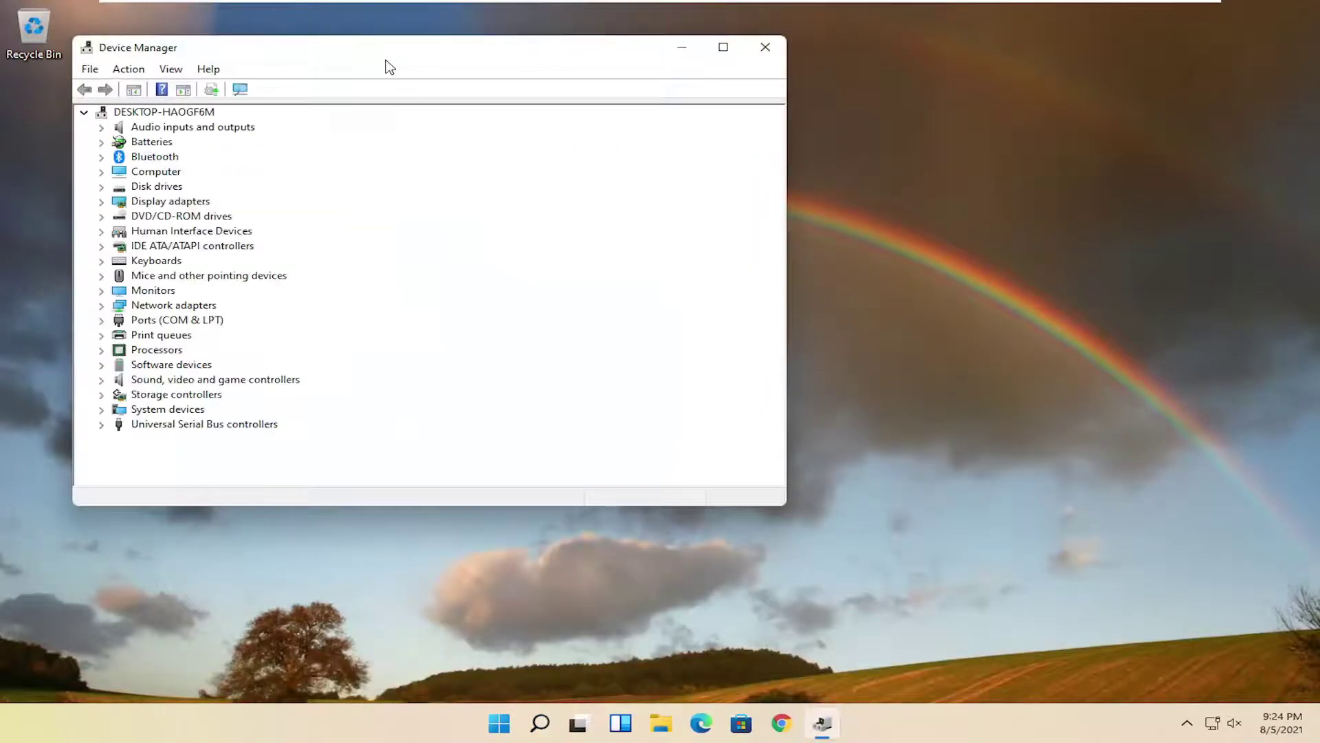
{"action": "left_click_drag", "start_coordinate": [385, 60], "coordinate": [599, 103]}
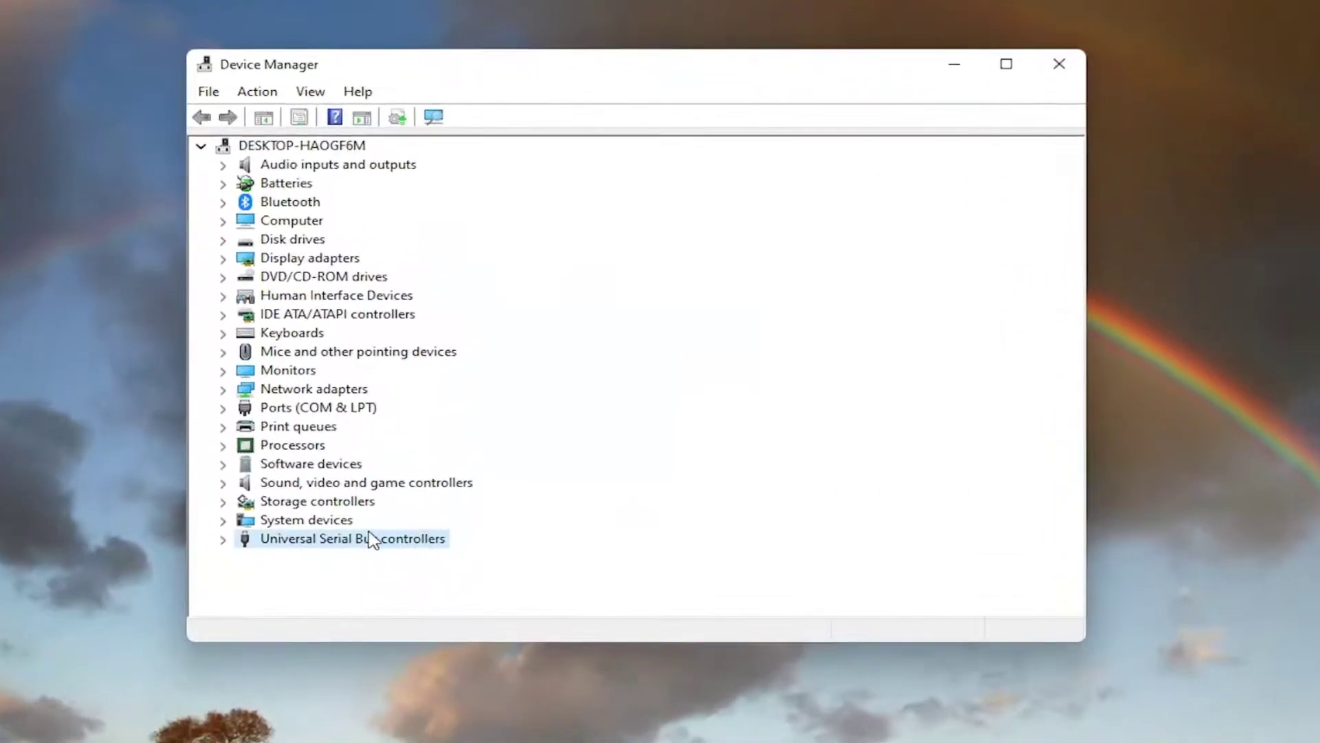
{"action": "double_click", "coordinate": [454, 467]}
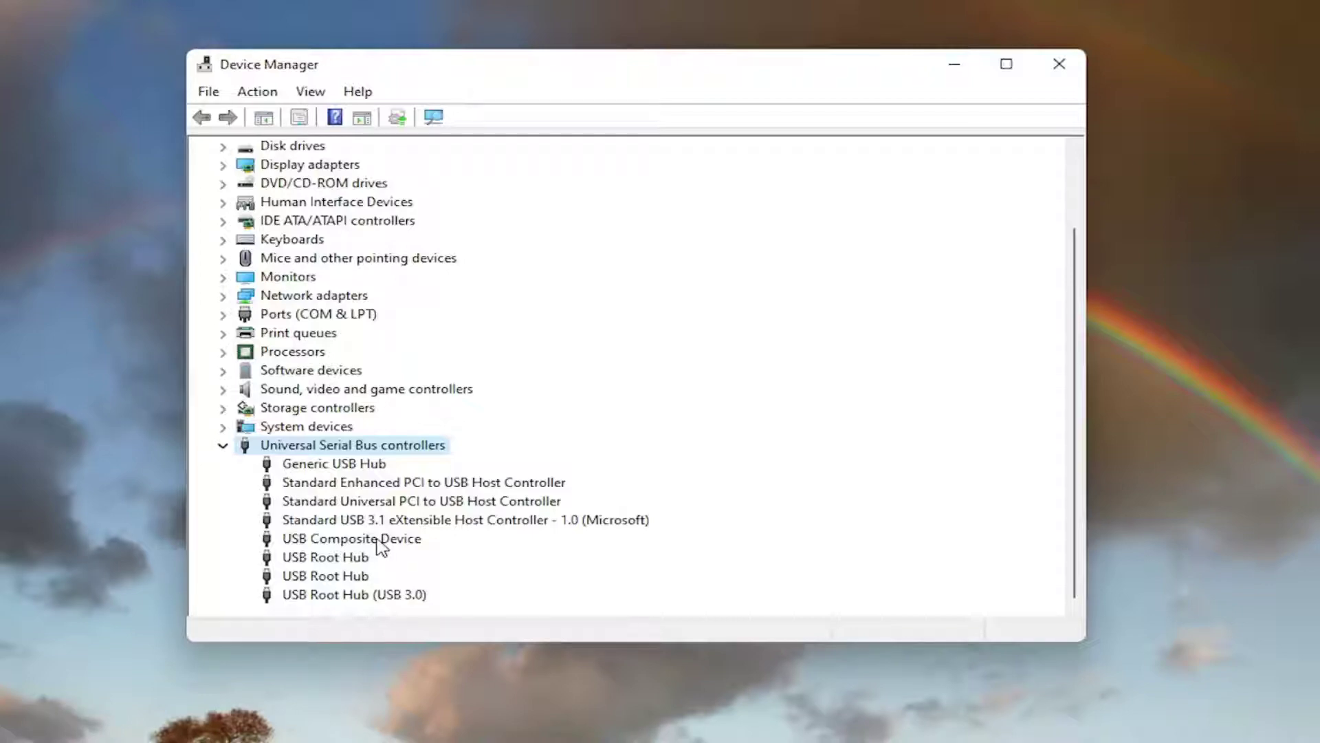
Search automatically and on Windows Update for a newer USB Composite Device driver
{"action": "right_click", "coordinate": [333, 547]}
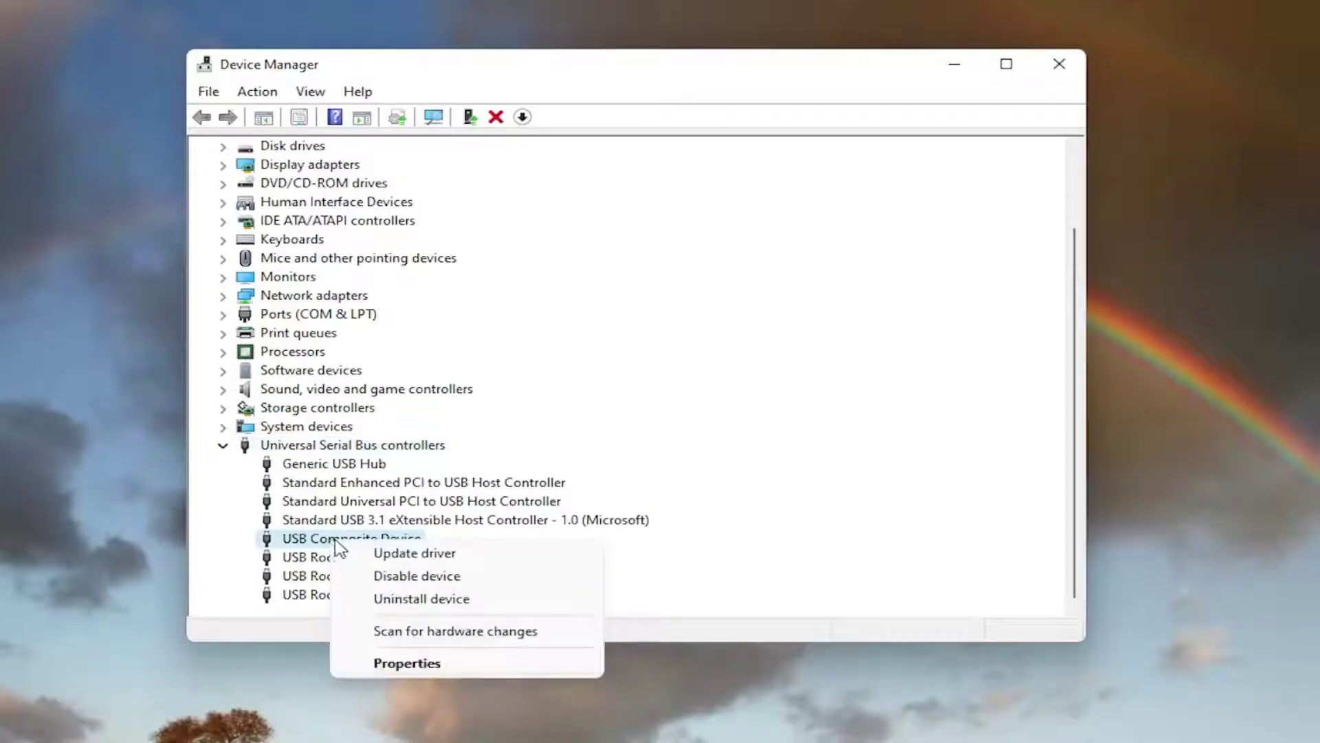
{"action": "left_click", "coordinate": [406, 554]}
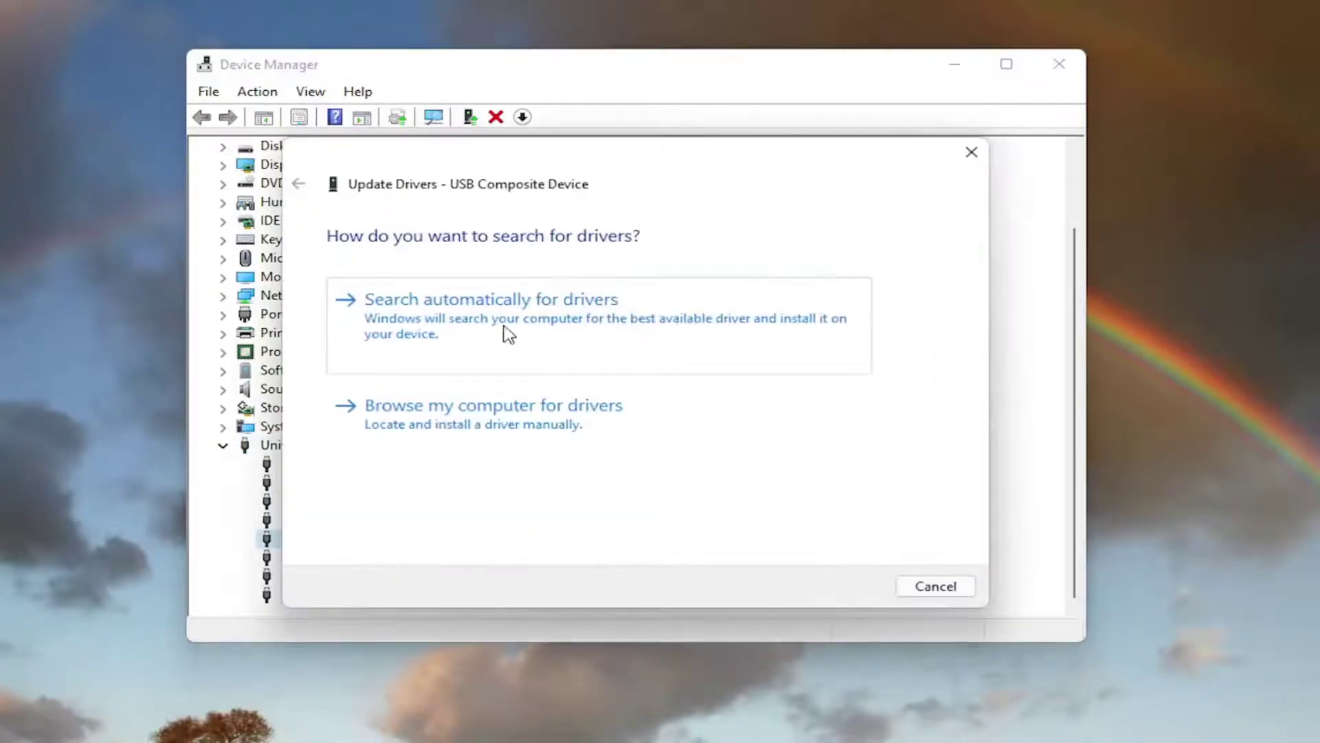
{"action": "left_click", "coordinate": [475, 321]}
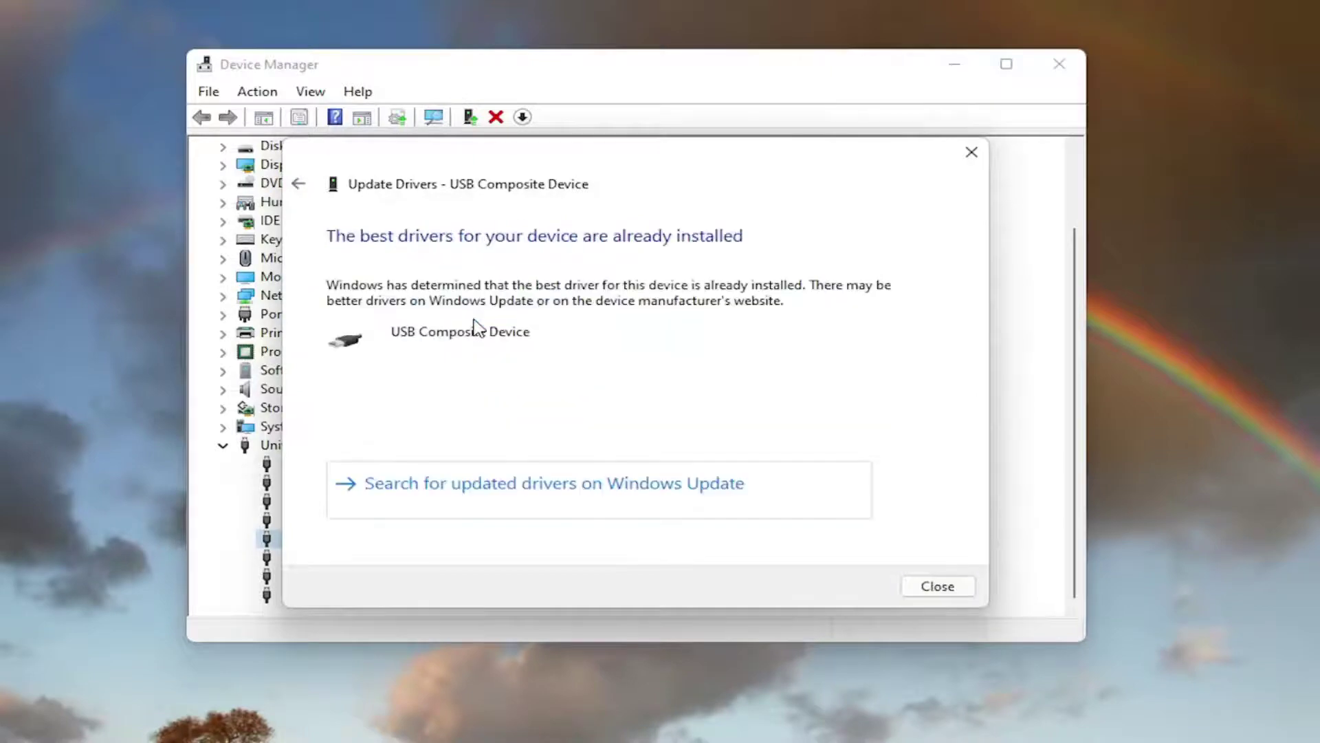
{"action": "left_click", "coordinate": [559, 485]}
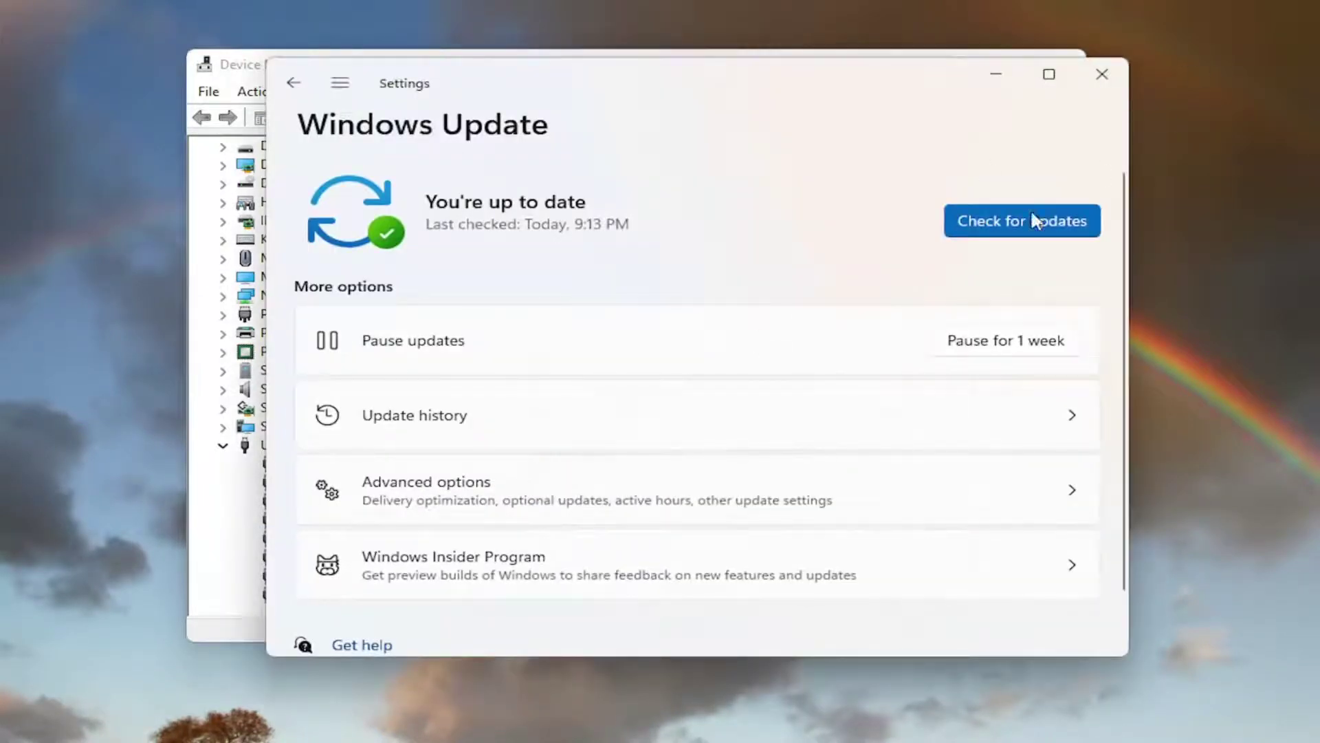
Close Windows Update settings and briefly view the USB Composite Device properties
{"action": "left_click", "coordinate": [1119, 86]}
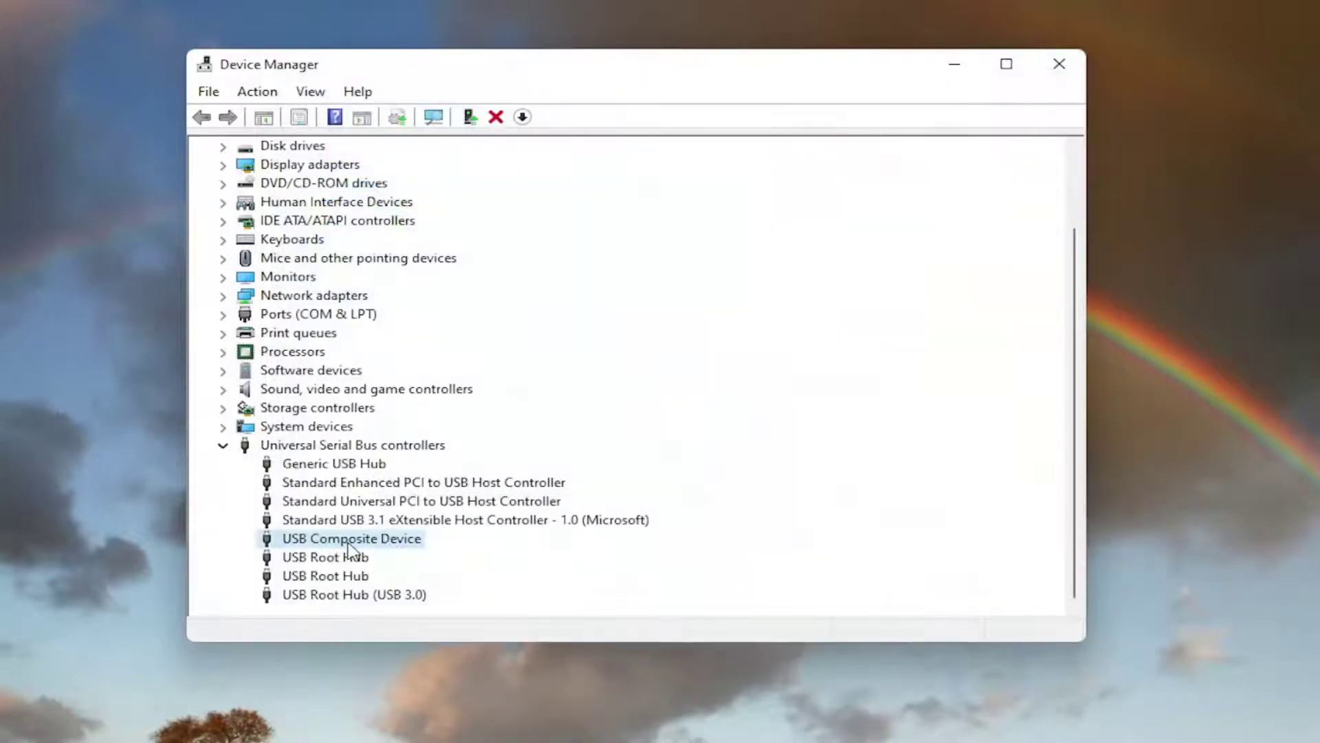
{"action": "double_click", "coordinate": [349, 543]}
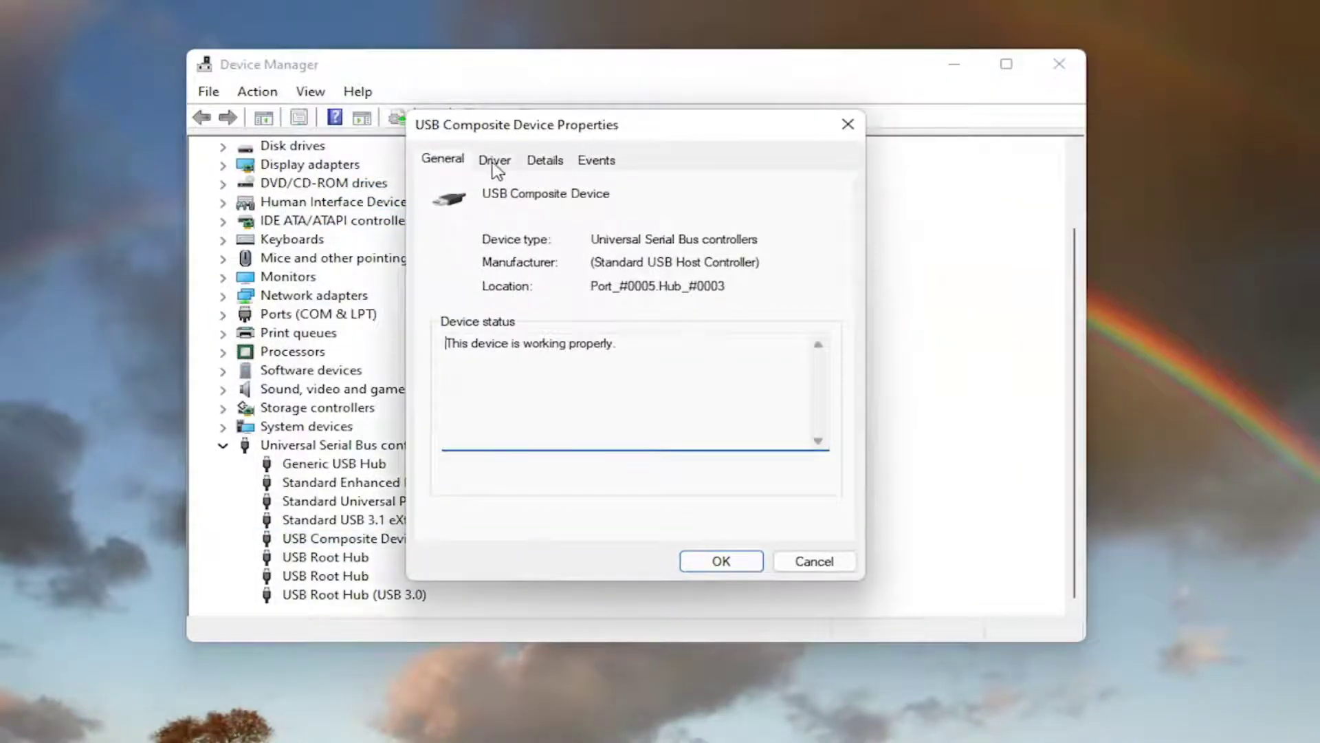
{"action": "left_click", "coordinate": [847, 124]}
Reinstall USB Composite Device from the available drivers list, then close Device Manager
{"action": "right_click", "coordinate": [343, 539]}
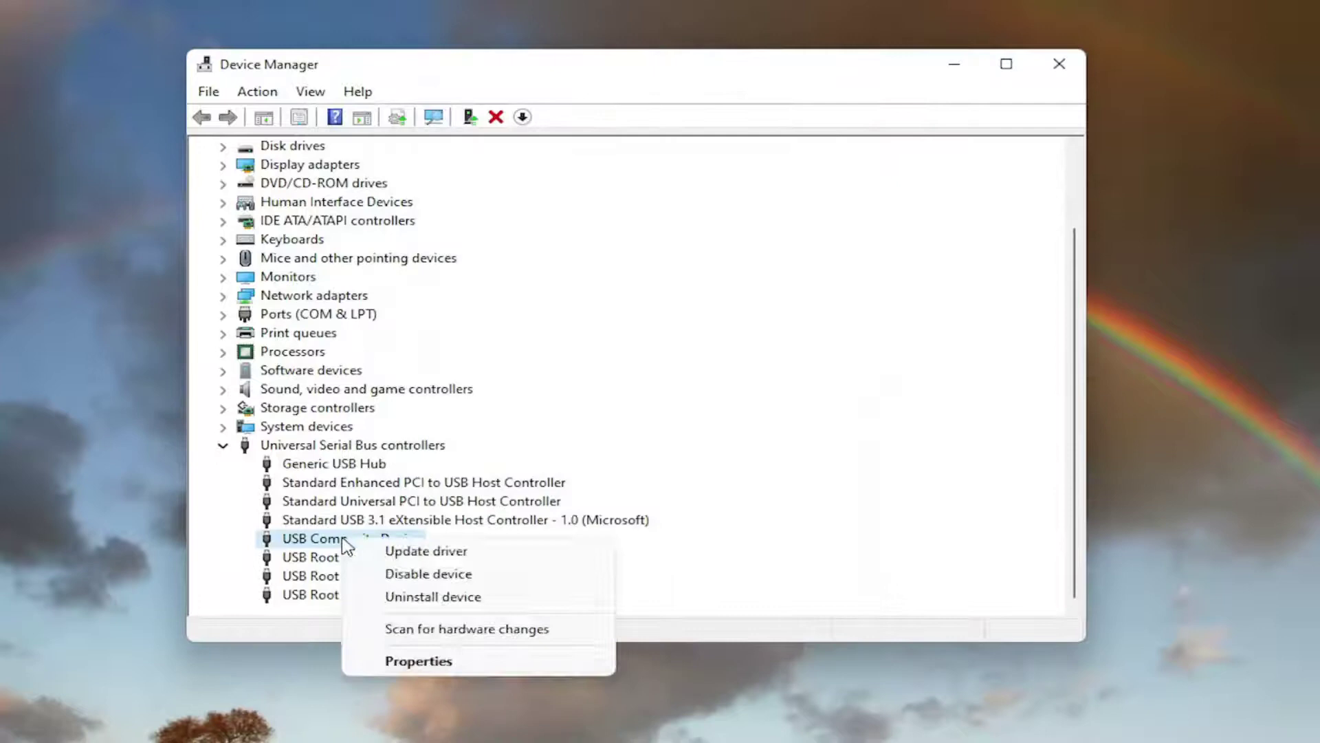
{"action": "left_click", "coordinate": [426, 552]}
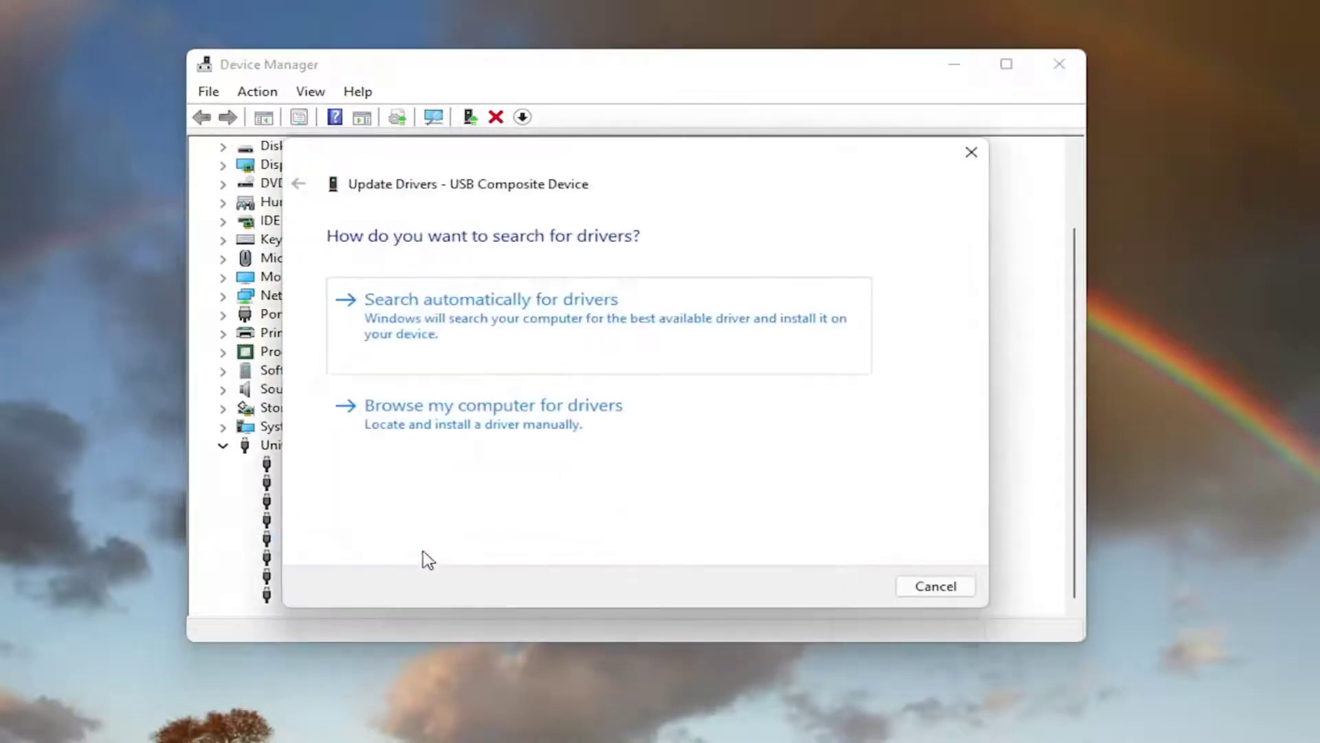
{"action": "left_click", "coordinate": [543, 430]}
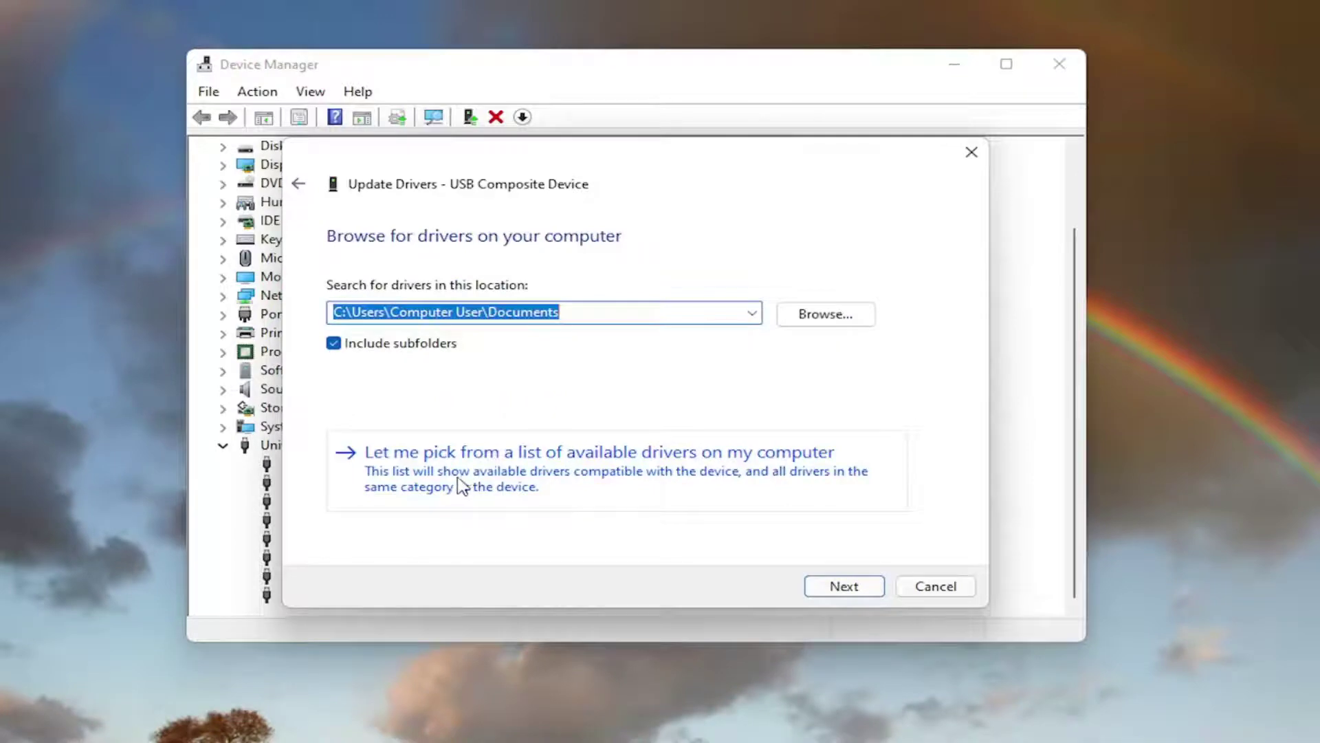
{"action": "left_click", "coordinate": [715, 477]}
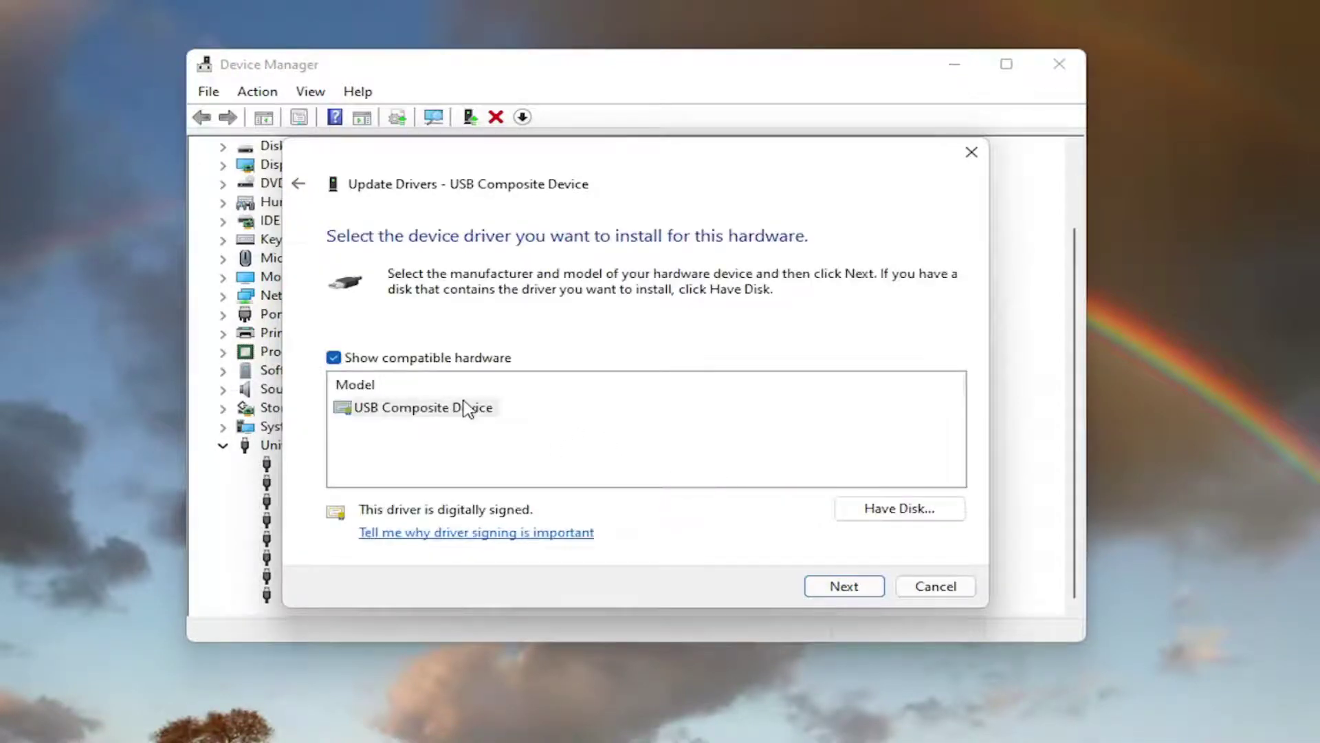
{"action": "left_click", "coordinate": [465, 410]}
{"action": "left_click", "coordinate": [845, 587]}
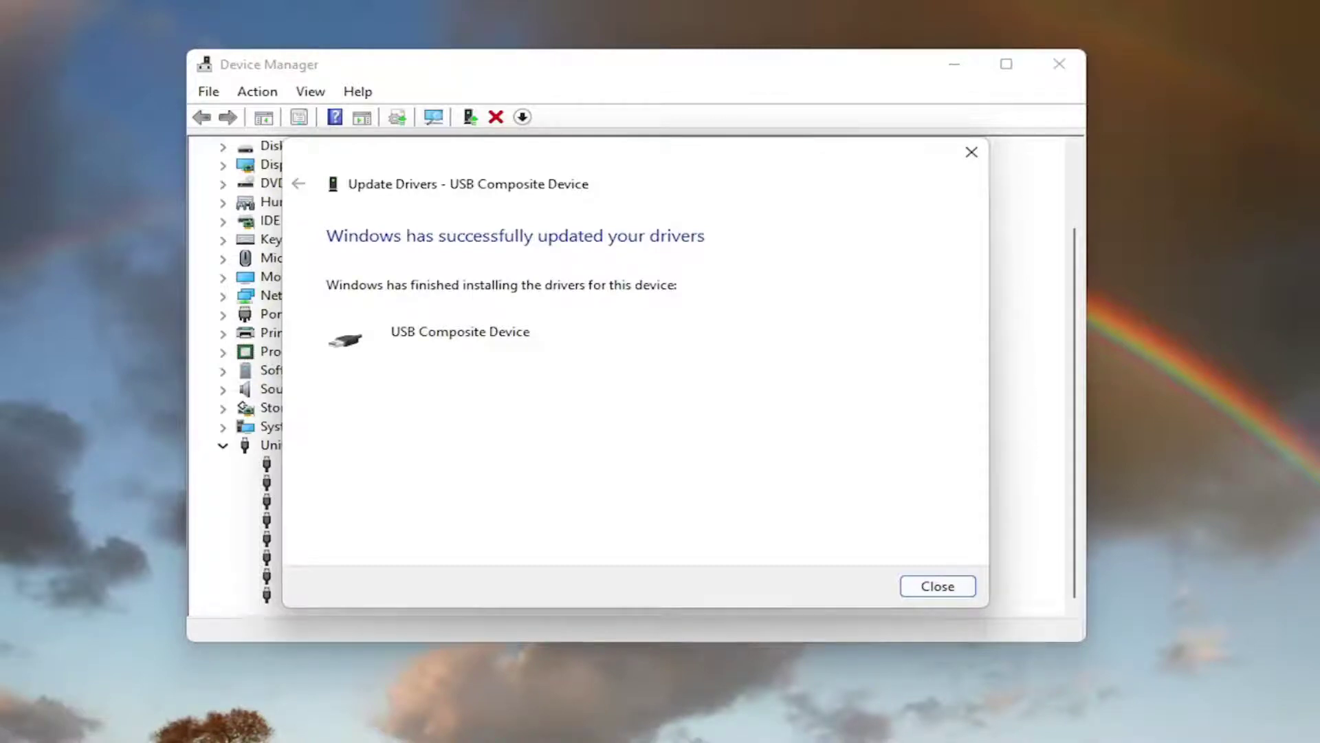
{"action": "left_click", "coordinate": [931, 591]}
{"action": "left_click", "coordinate": [1059, 64]}
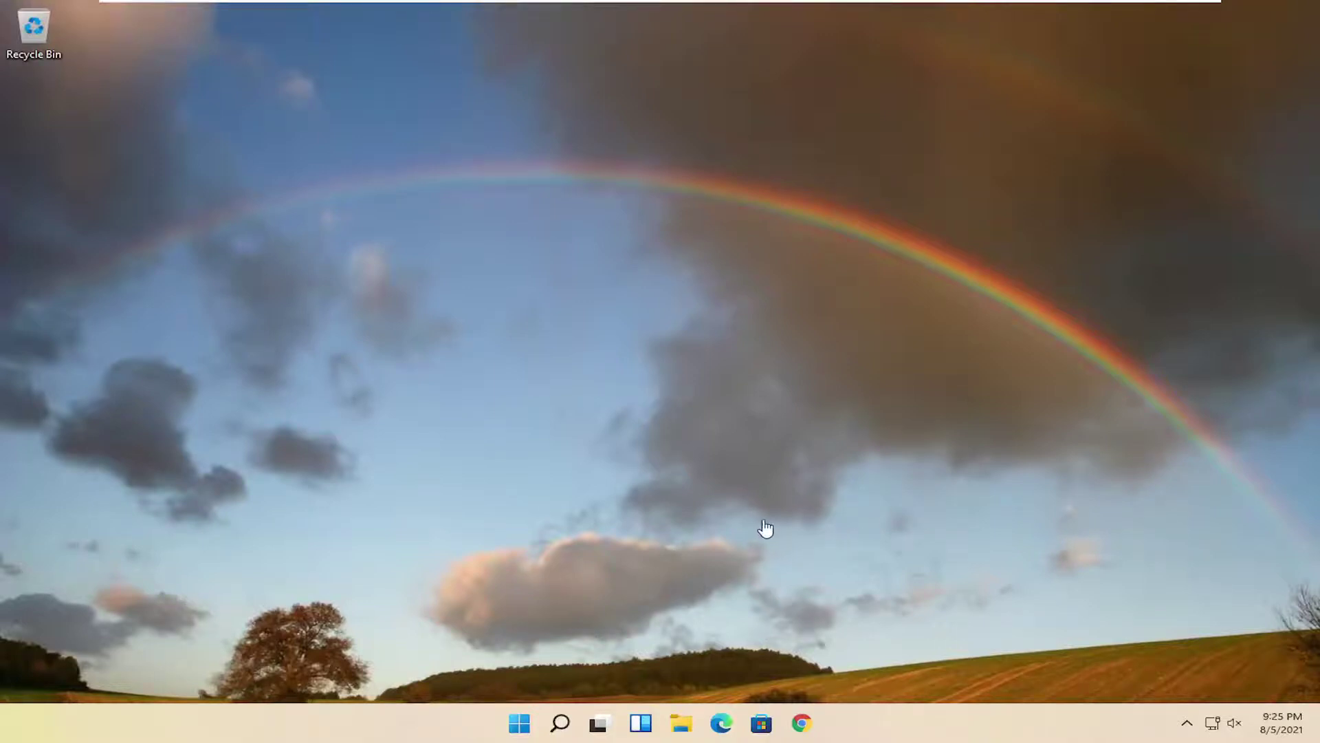
Search for "cmd" and run Command Prompt as administrator
{"action": "left_click", "coordinate": [563, 726]}
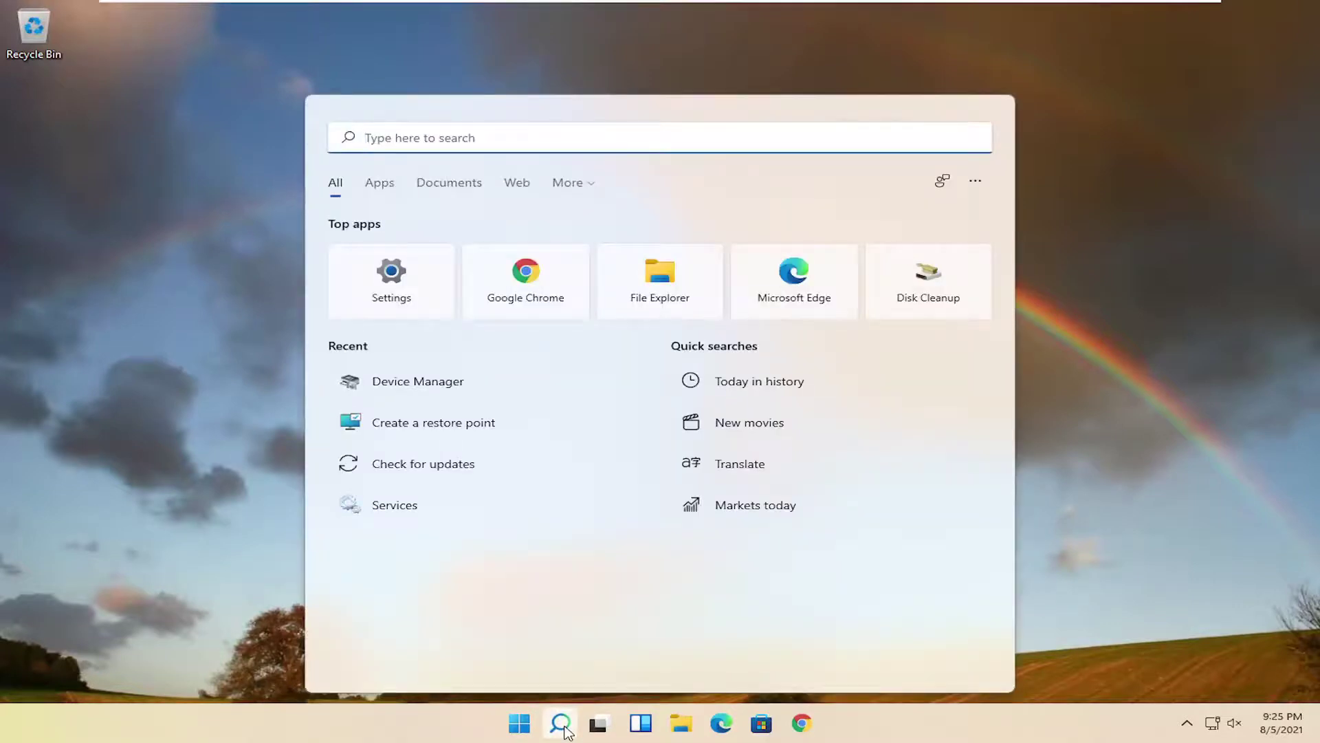
{"action": "type", "text": "cmd"}
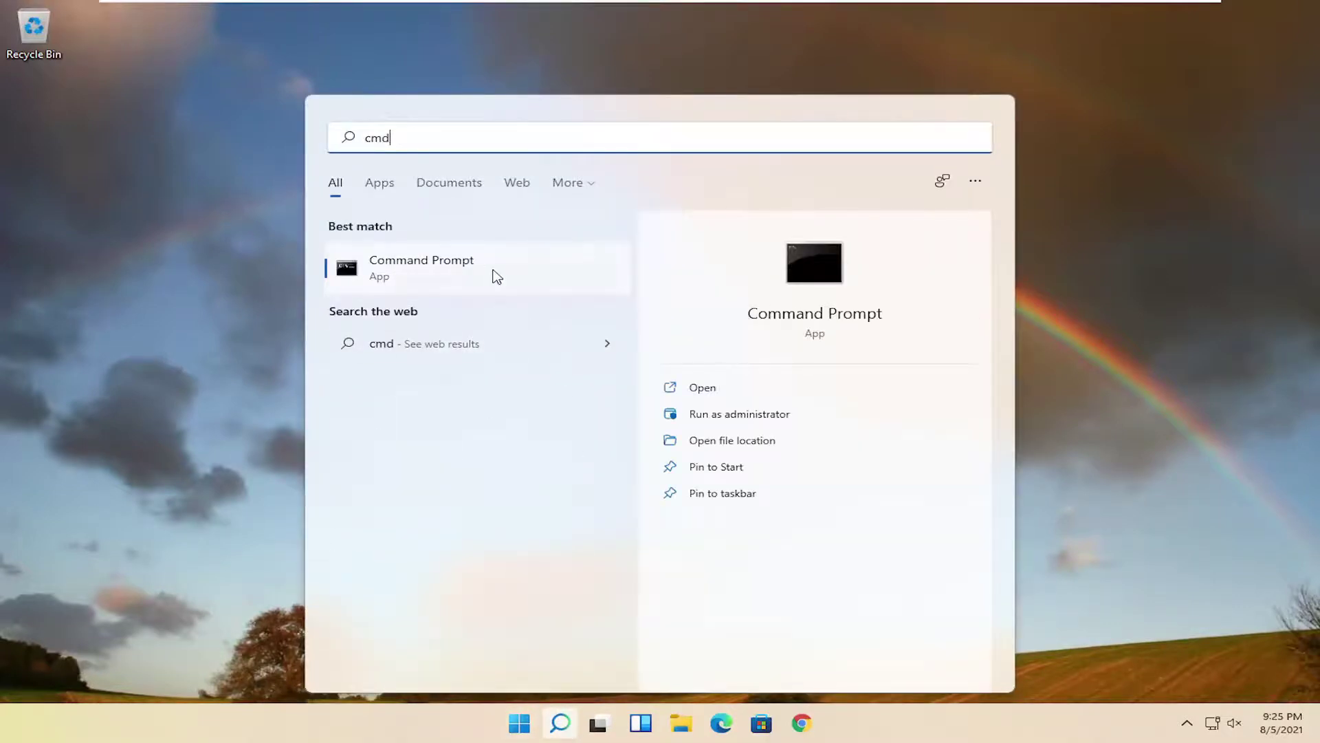
{"action": "right_click", "coordinate": [454, 272]}
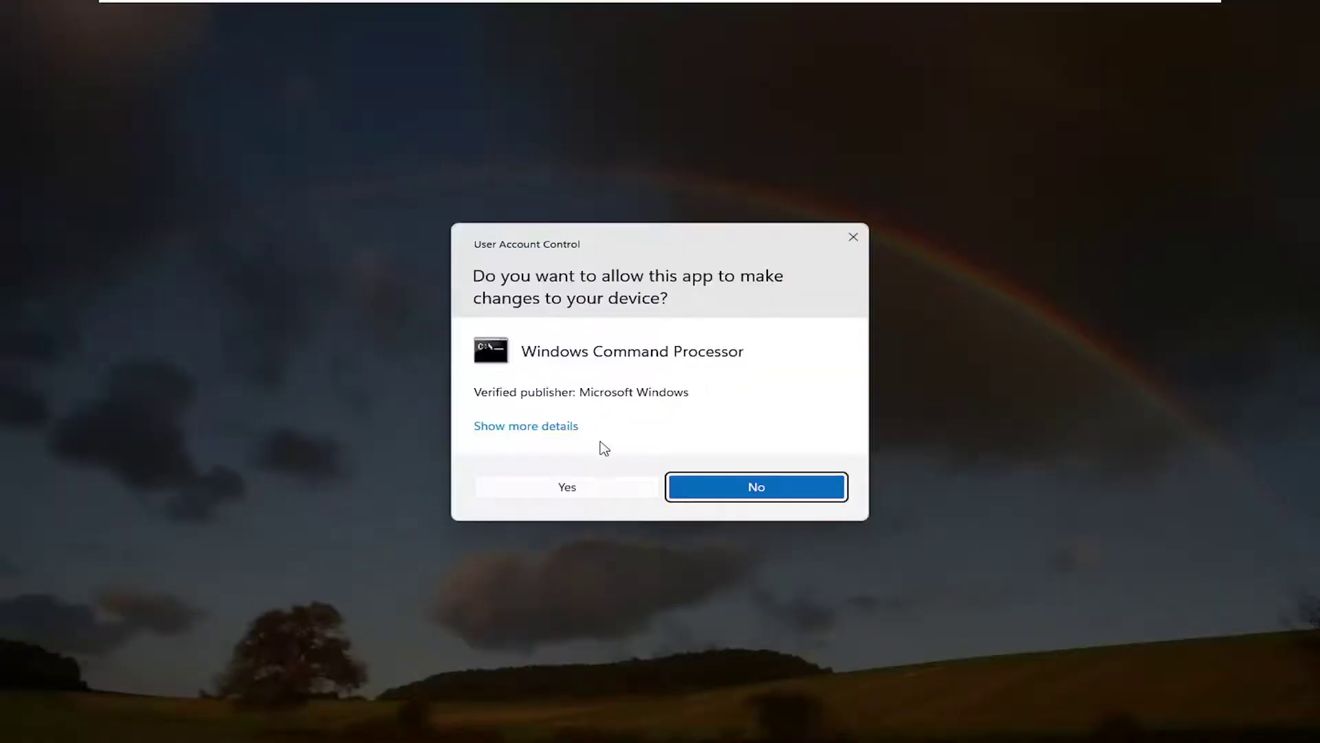
{"action": "left_click", "coordinate": [568, 487]}
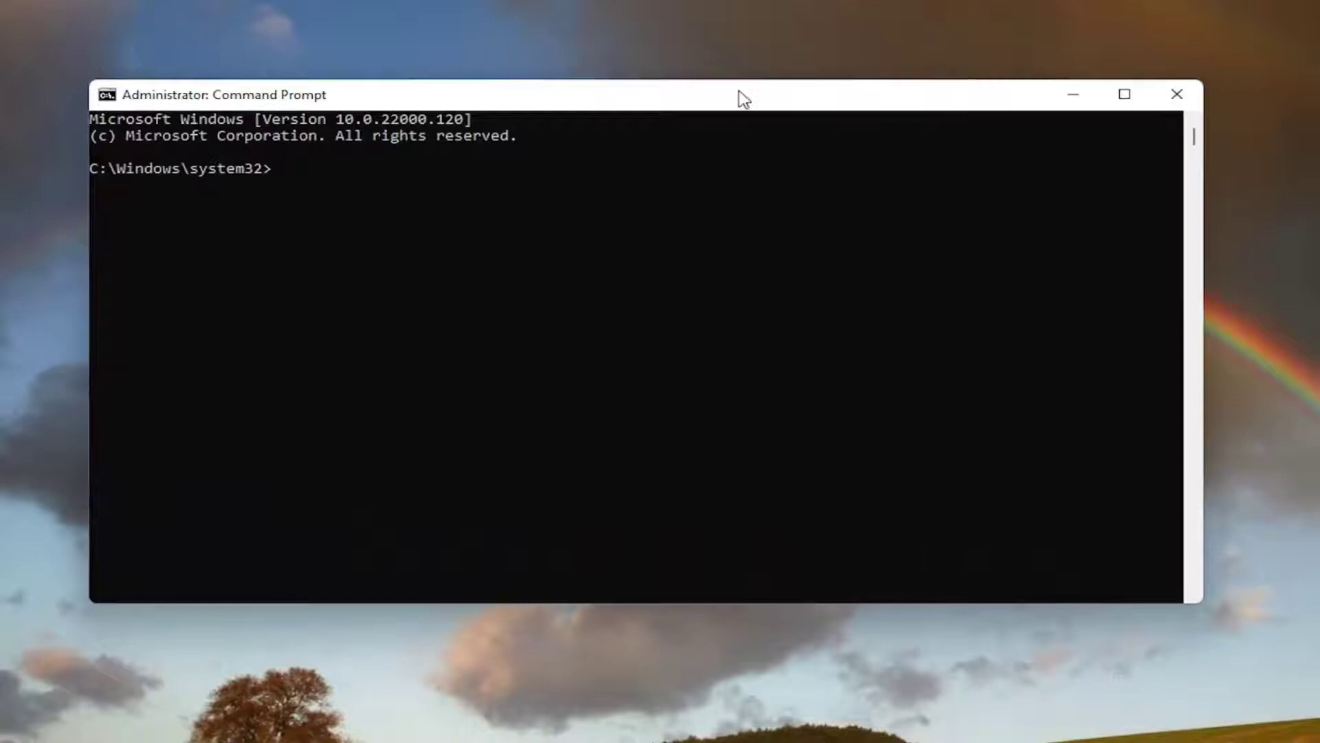
Paste and run the msdt.exe command for the Hardware and Devices troubleshooter
{"action": "right_click", "coordinate": [640, 97]}
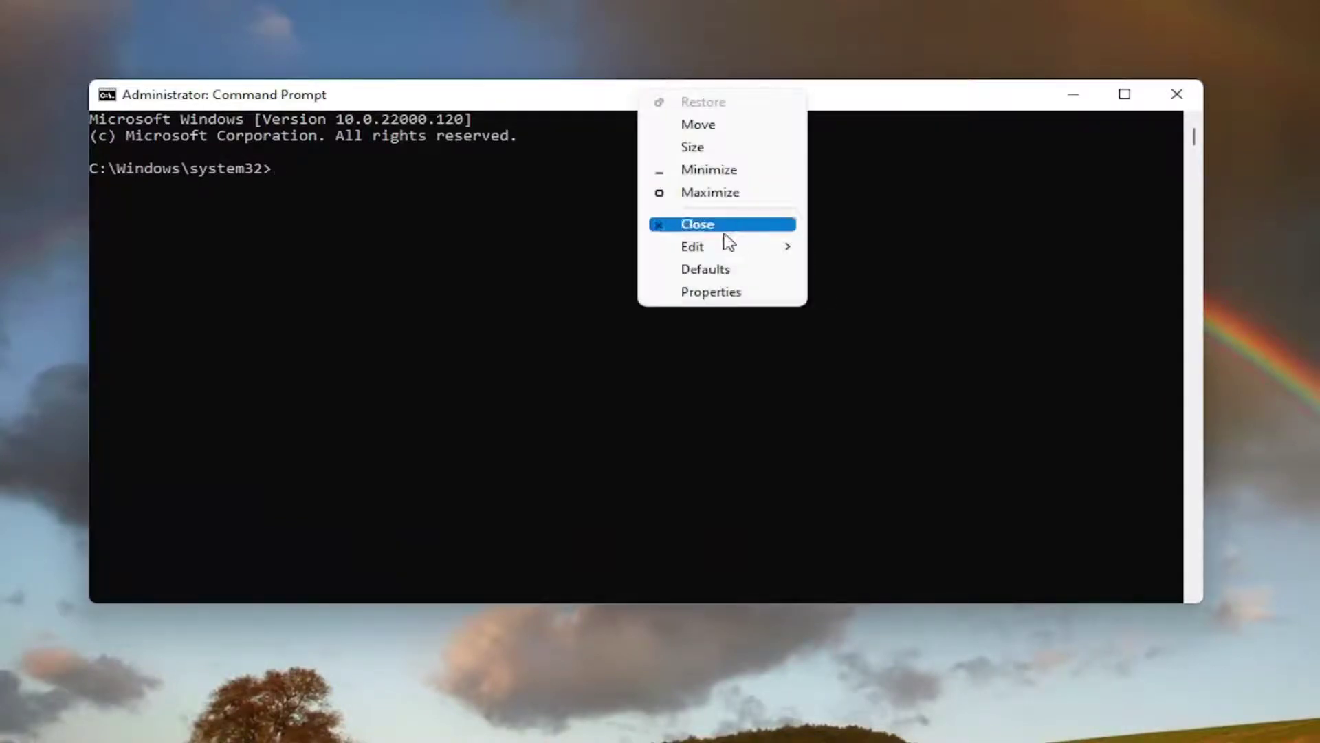
{"action": "mouse_move", "coordinate": [719, 249]}
{"action": "left_click", "coordinate": [880, 293]}
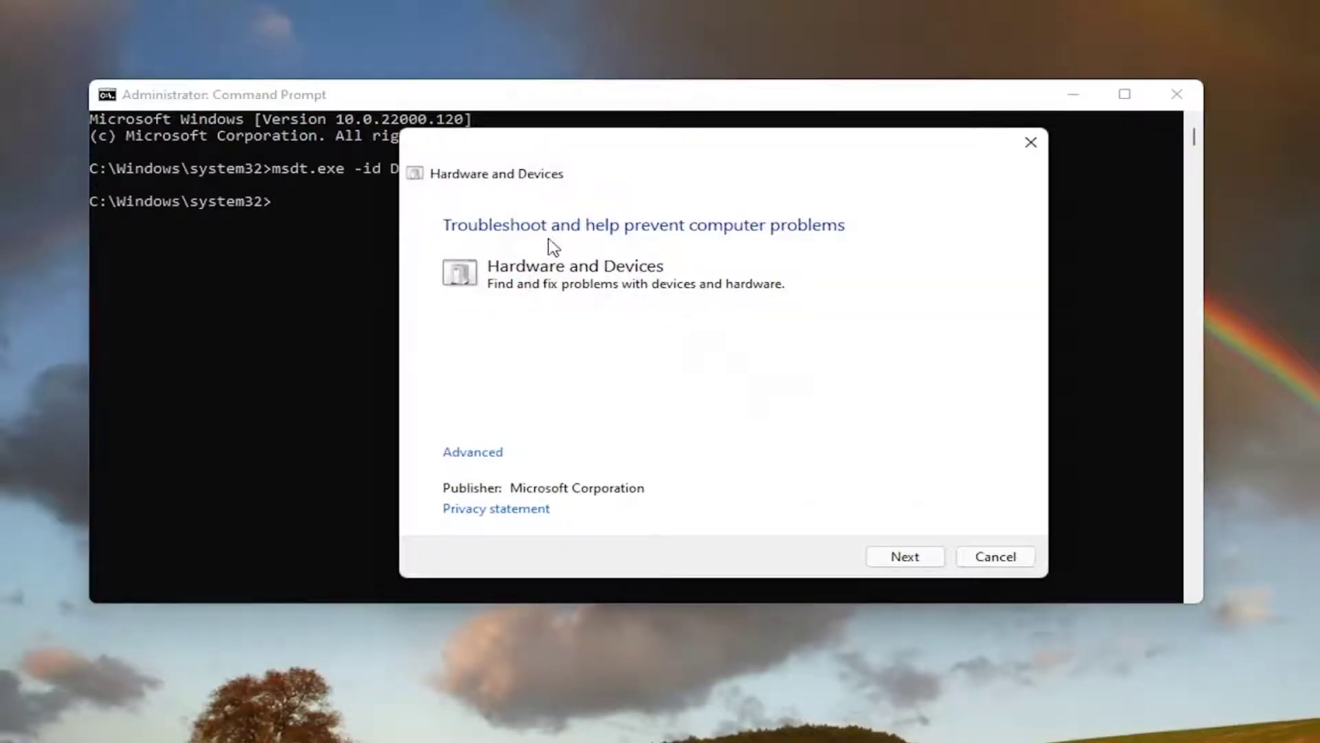
Minimize the console and start troubleshooter detection with Apply repairs automatically enabled
{"action": "left_click", "coordinate": [1074, 94]}
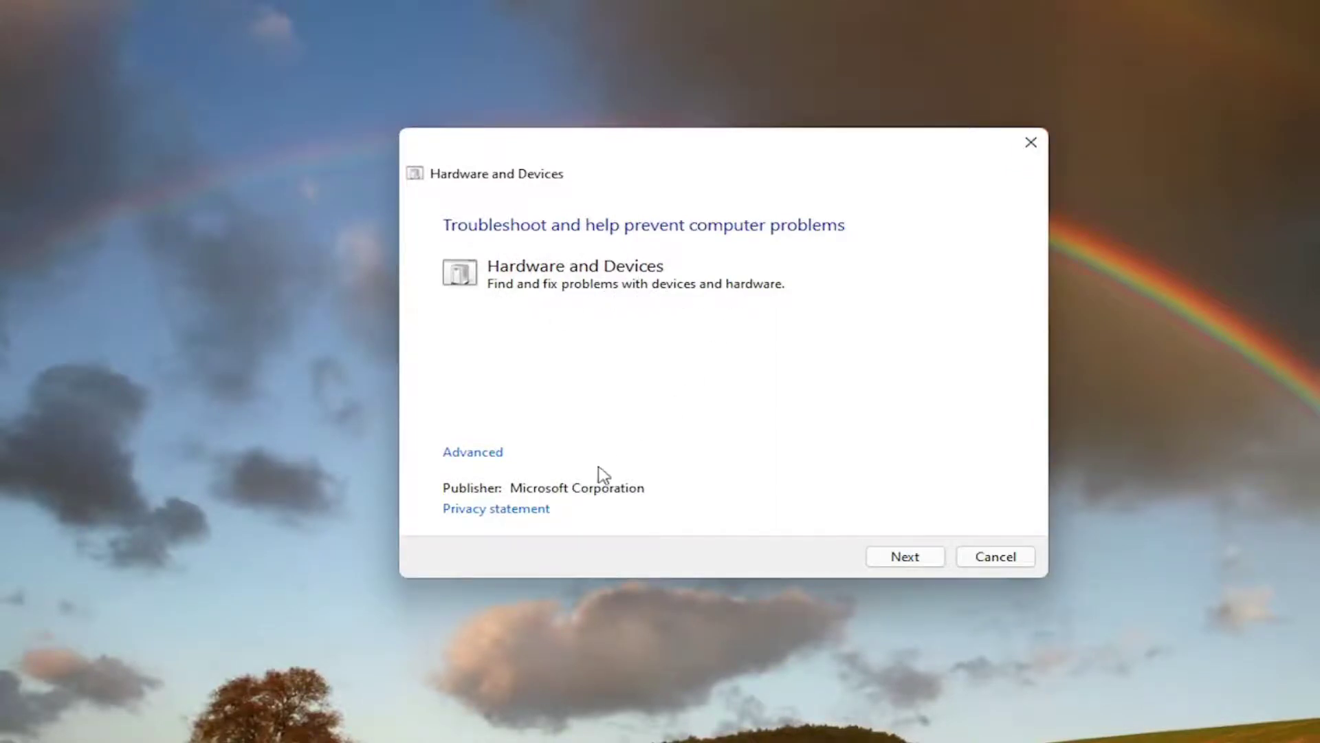
{"action": "left_click", "coordinate": [490, 454]}
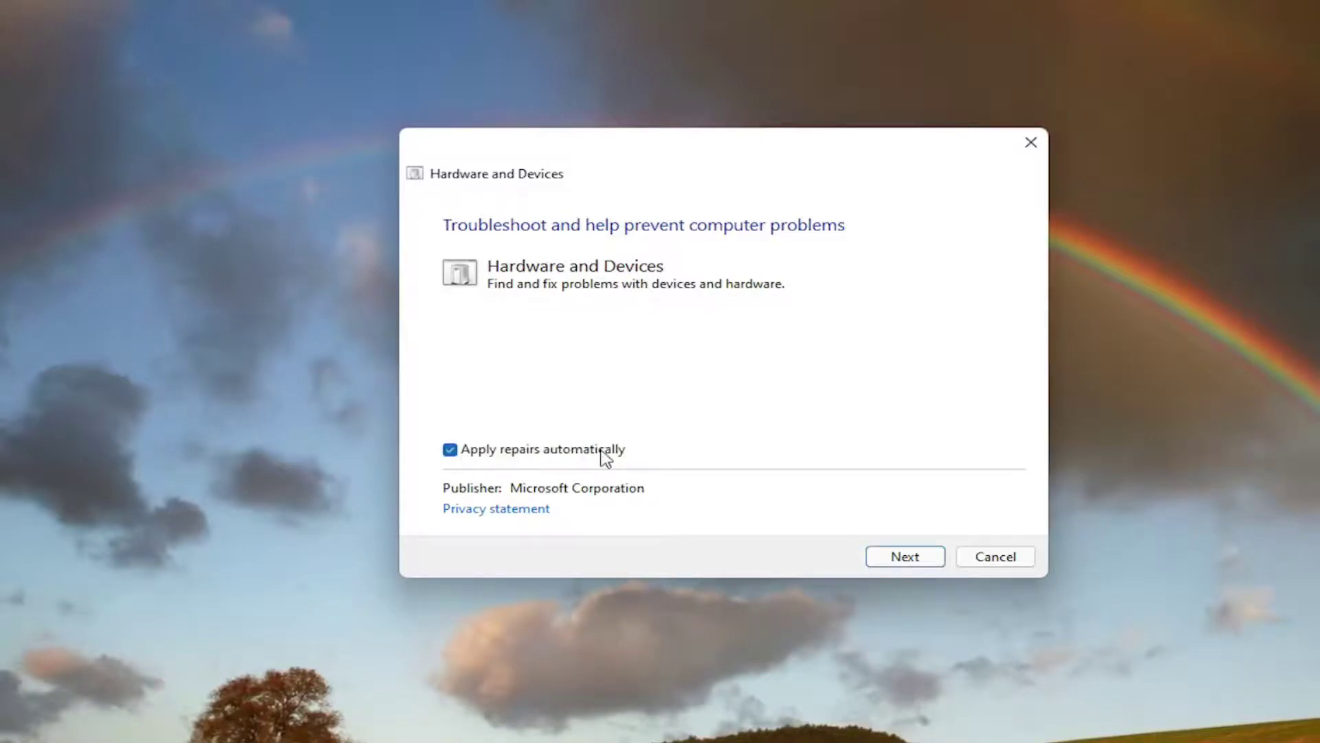
{"action": "left_click", "coordinate": [906, 556]}
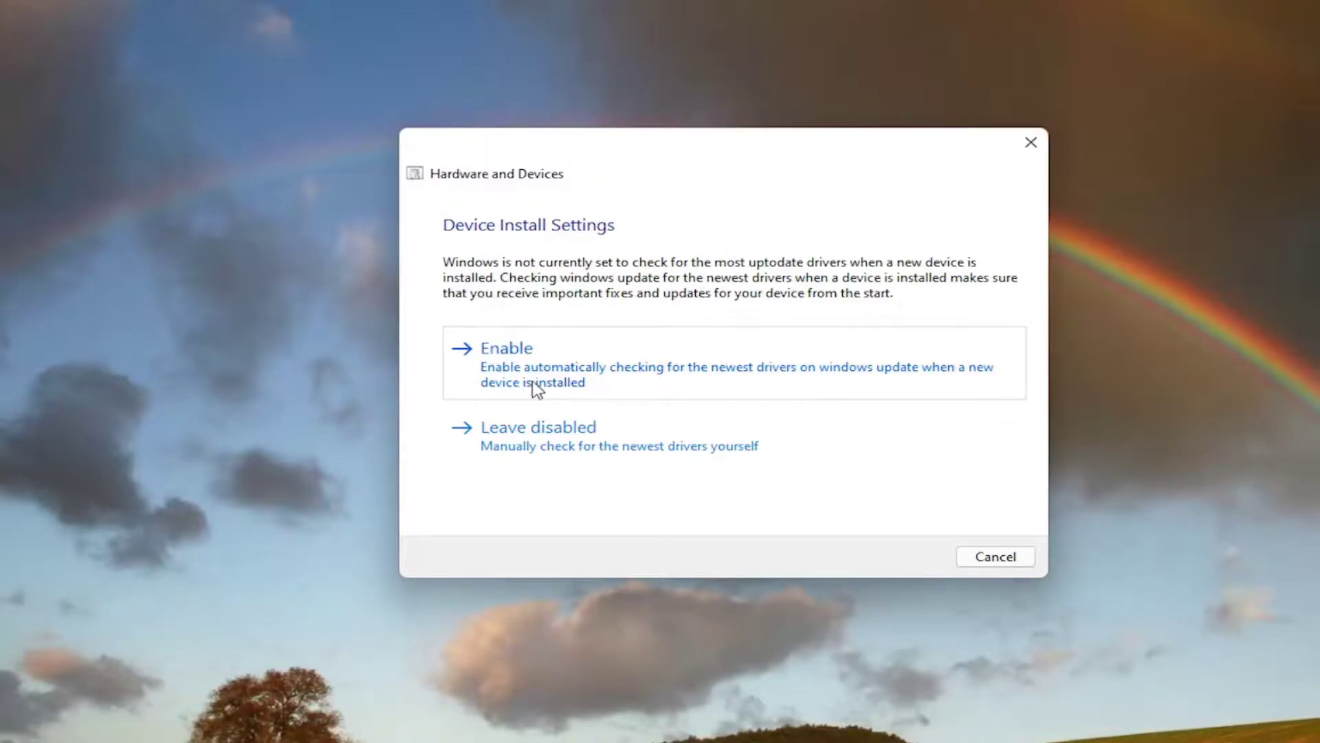
Enable automatic checking for the newest drivers in Device Install Settings
{"action": "left_click", "coordinate": [623, 374]}
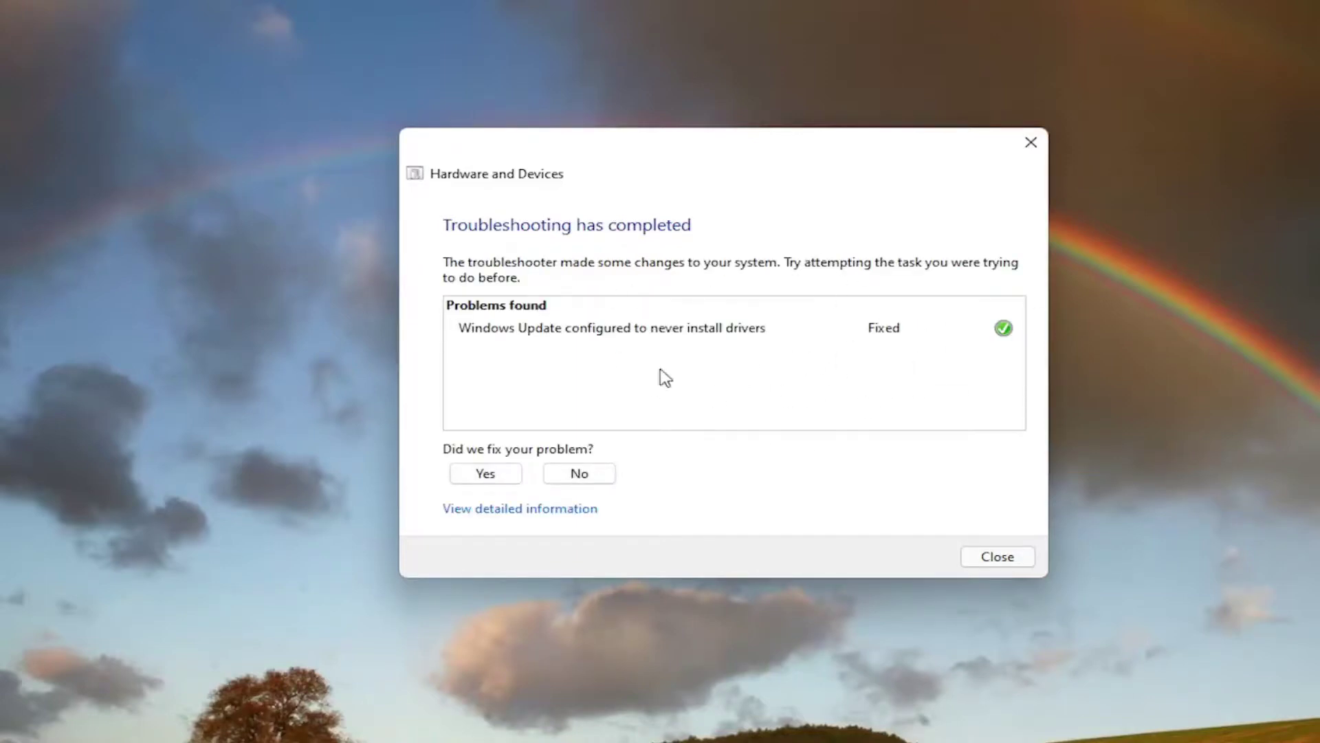
Close the troubleshooter and show the Start button's Shut down or sign out options
{"action": "left_click", "coordinate": [999, 559]}
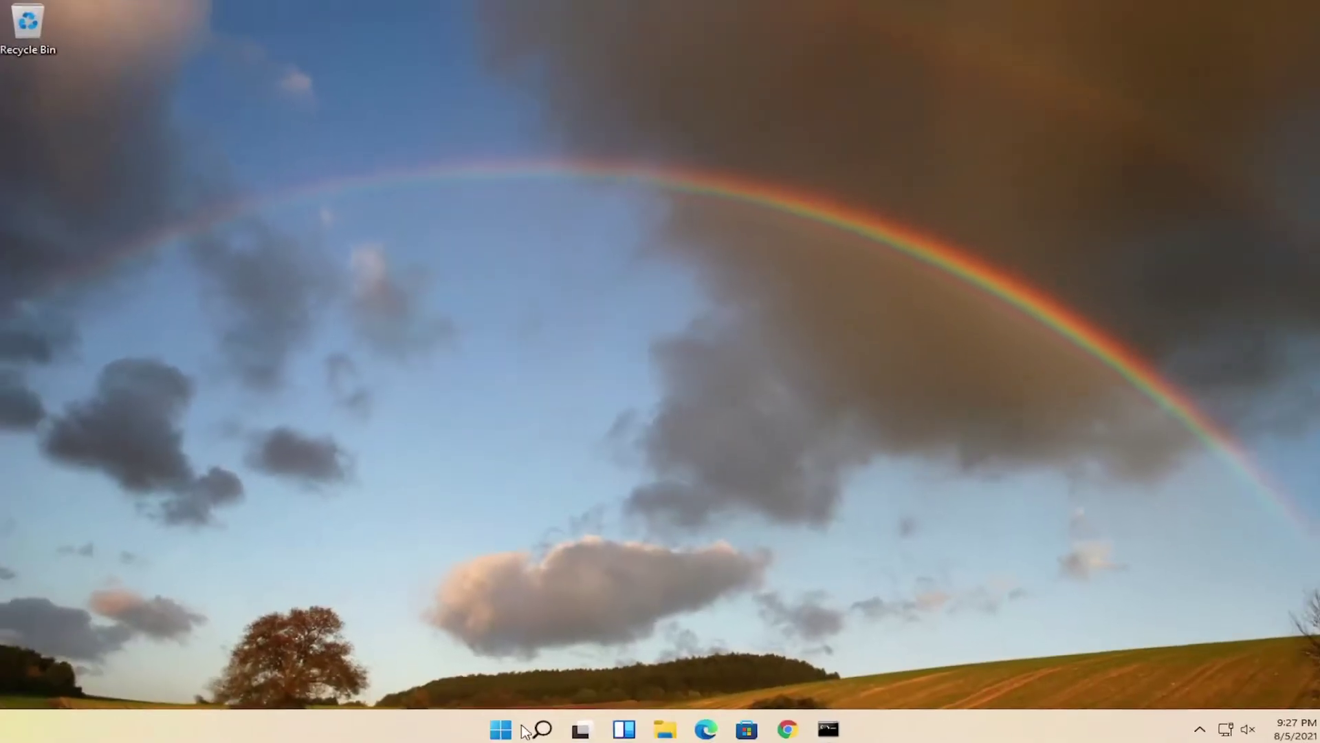
{"action": "right_click", "coordinate": [499, 723]}
{"action": "mouse_move", "coordinate": [528, 659]}
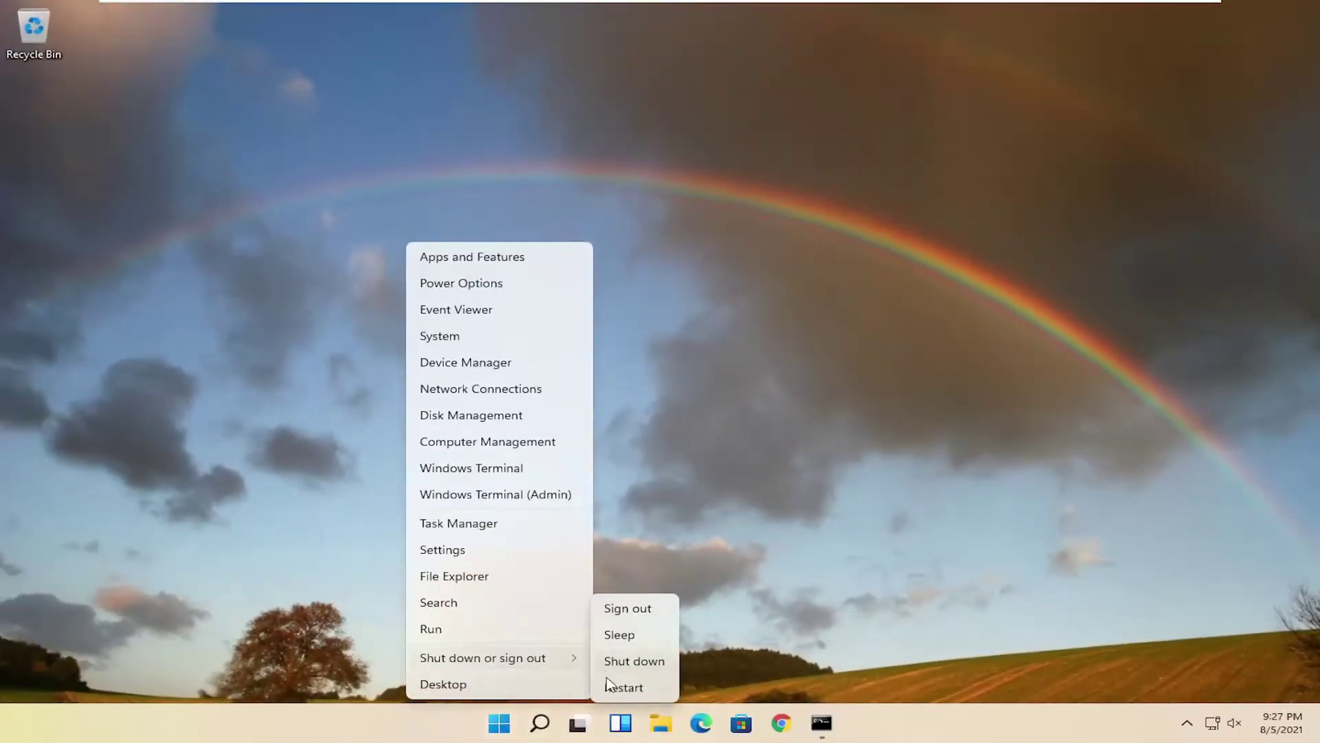